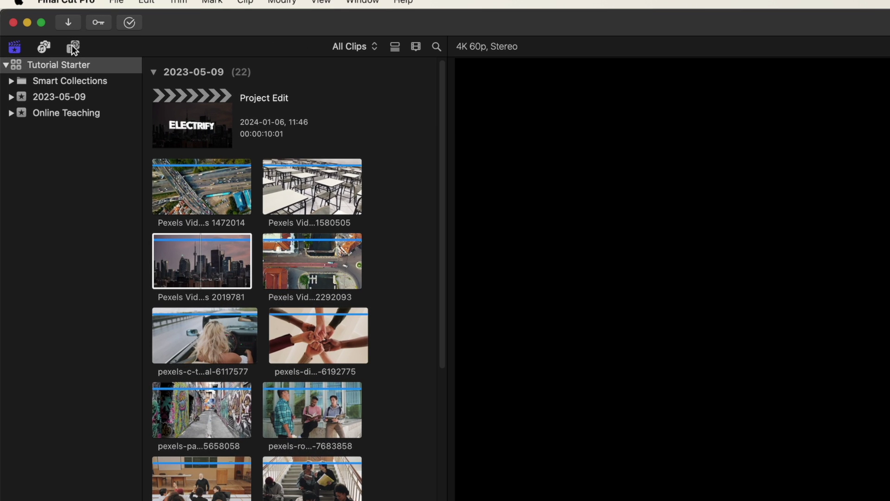
- Place a Basic Title from the Bumper/Opener titles at the timeline start, with the playhead inside it
click(37, 28)
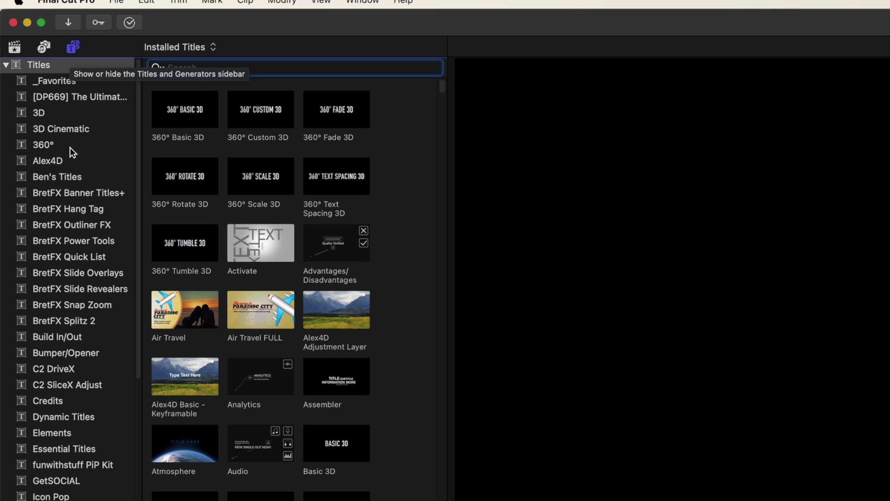
click(71, 354)
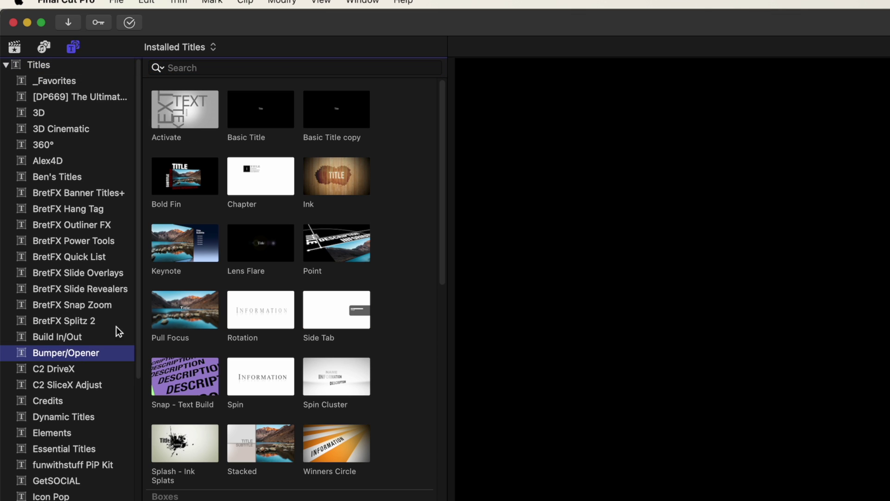
click(255, 112)
drag(257, 113, 33, 420)
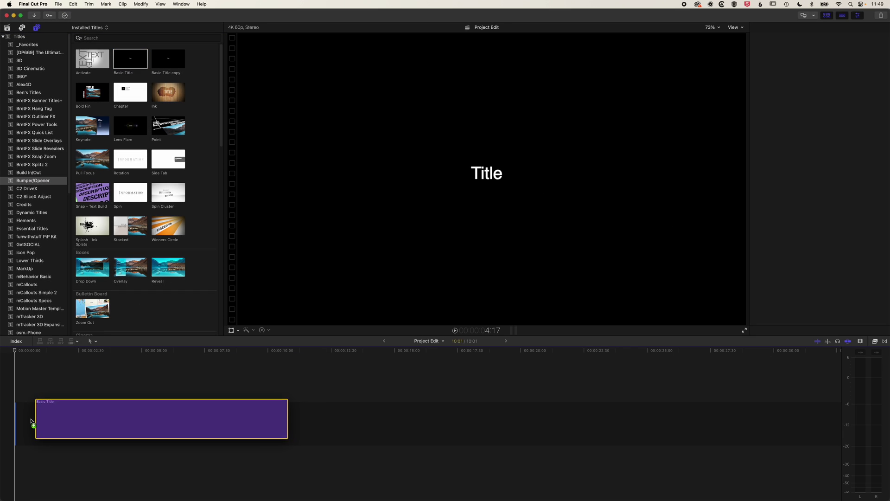
click(135, 350)
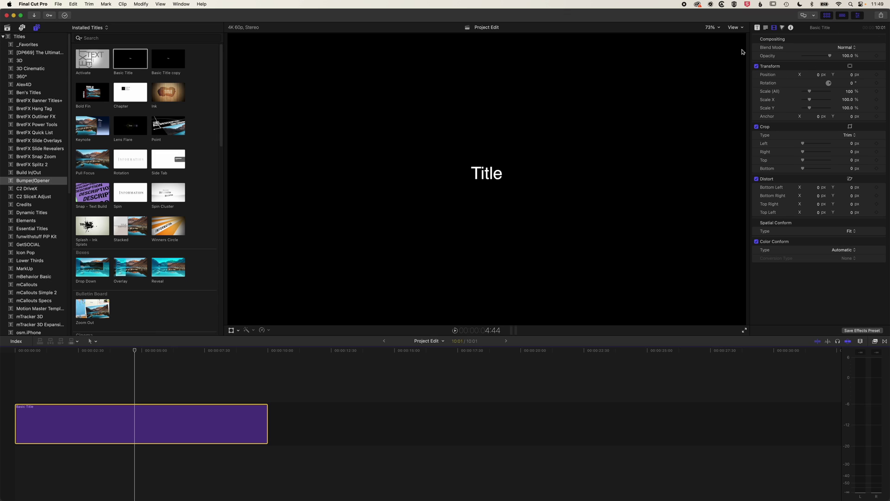
- Clear the Basic Title's placeholder 'Title' text with the Inspector shown
double_click(490, 172)
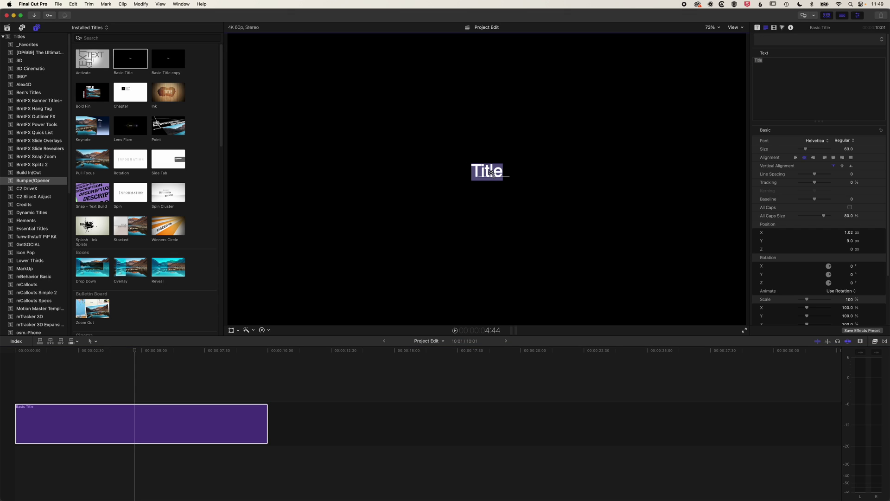
click(580, 103)
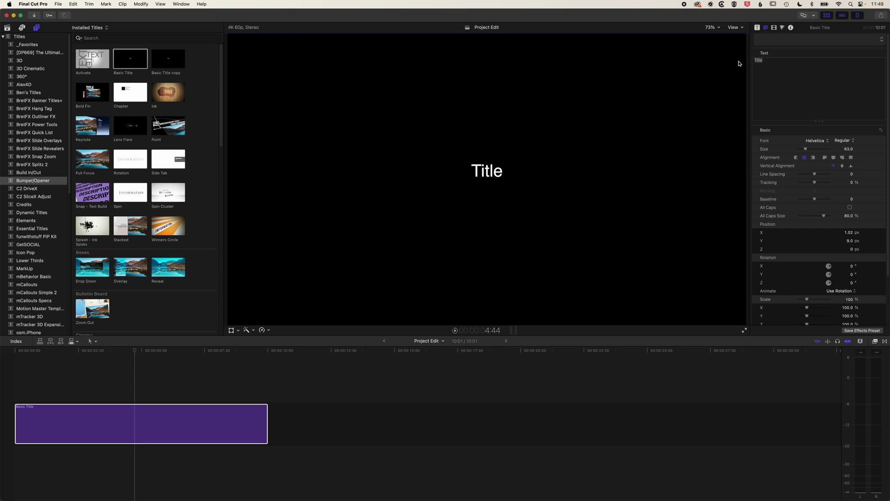
click(181, 4)
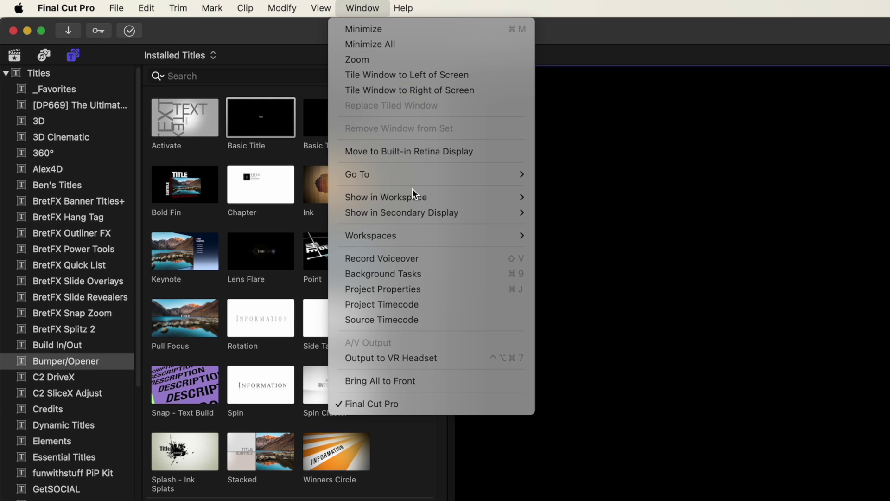
mouse_move(421, 200)
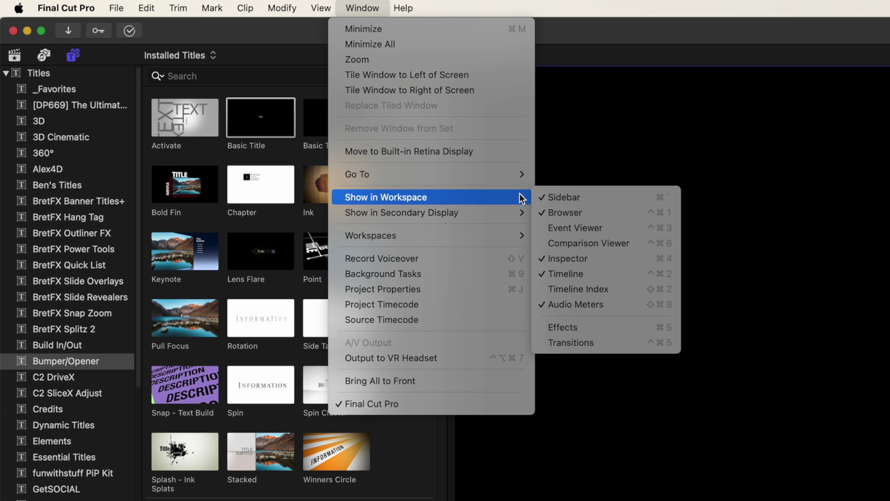
click(625, 260)
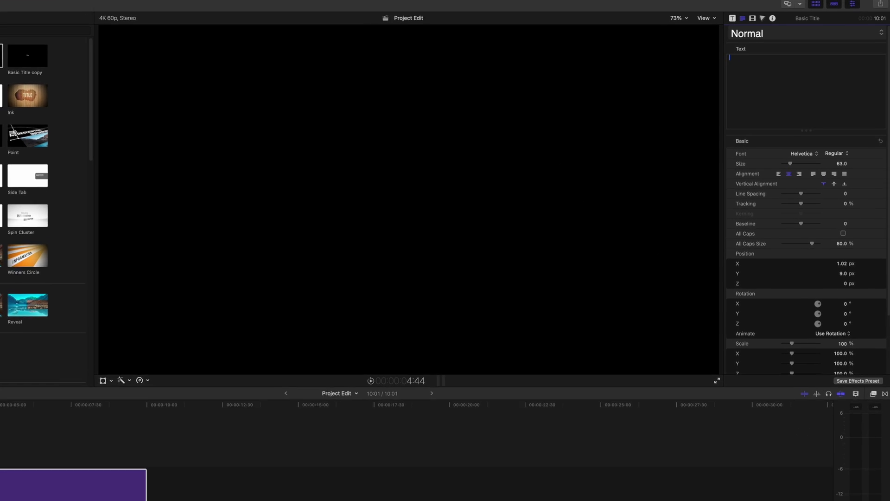
- Make the title read 'cityscape' with the 2D BOLD style (Avenir Next Bold, size 120, caps)
text(cityscape)
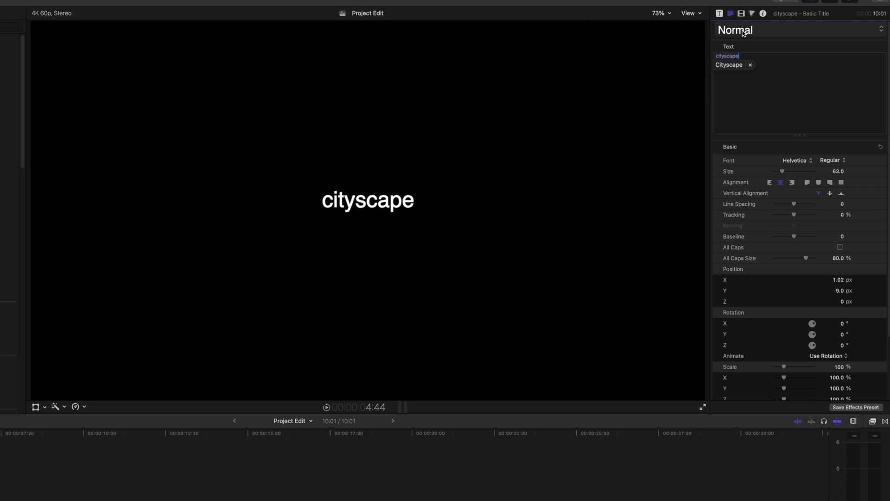
click(742, 30)
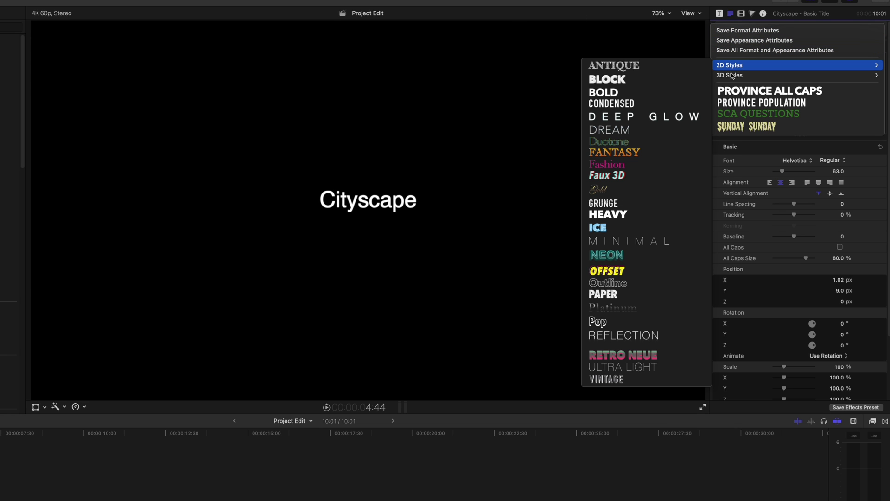
mouse_move(734, 78)
click(648, 93)
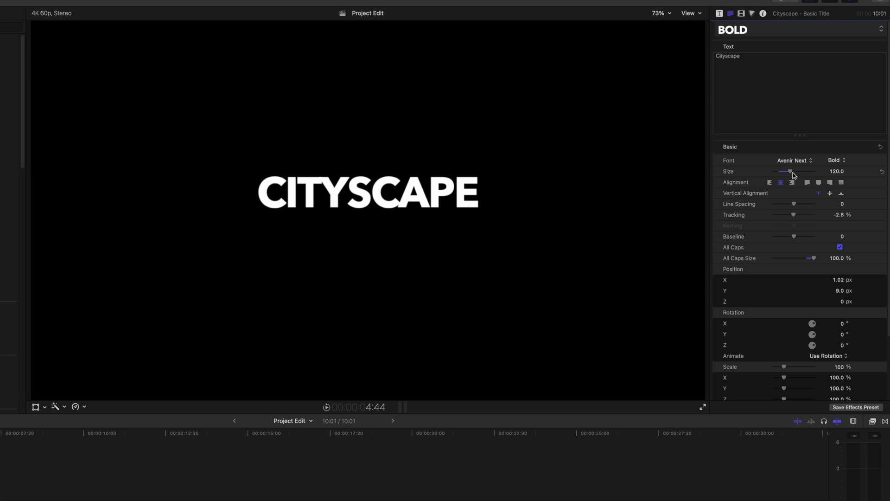
- Set CITYSCAPE tracking to 9.4% and reveal the 3D Text settings in a maximised Inspector
drag(794, 214, 795, 214)
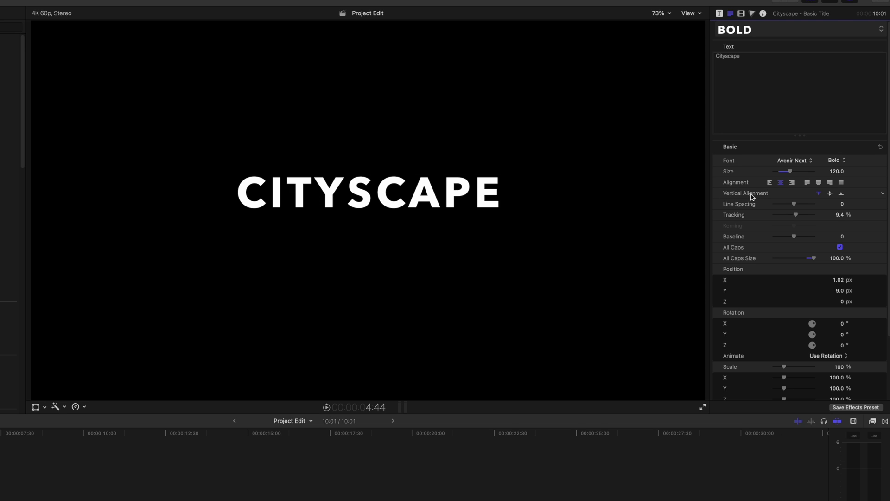
scroll(751, 196, down, 5)
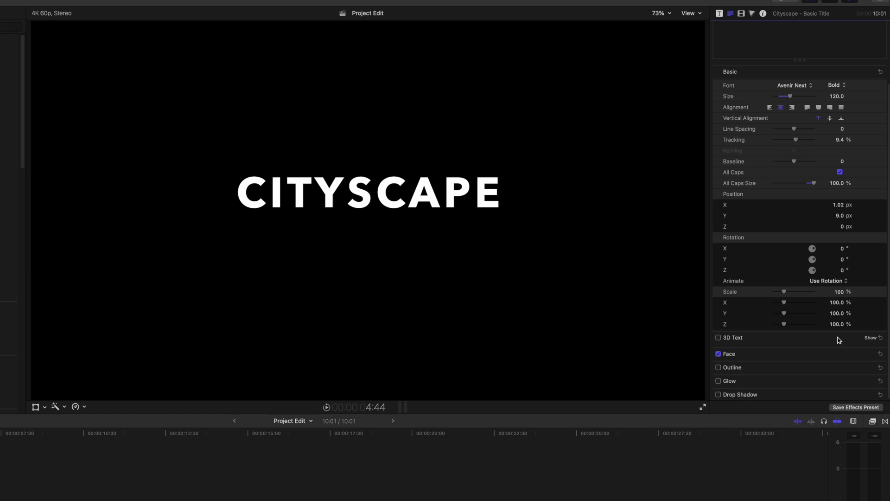
click(870, 338)
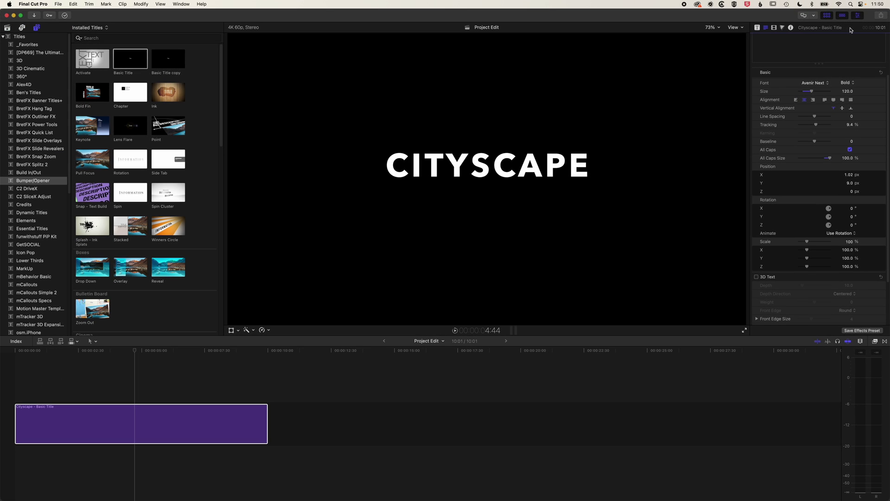
double_click(850, 30)
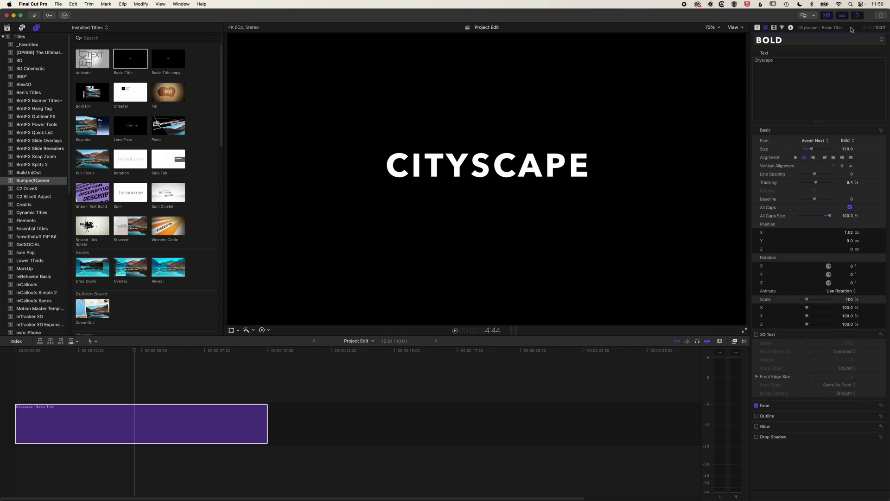
- Switch on 3D Text for the title and browse lighting styles, keeping Standard
click(756, 335)
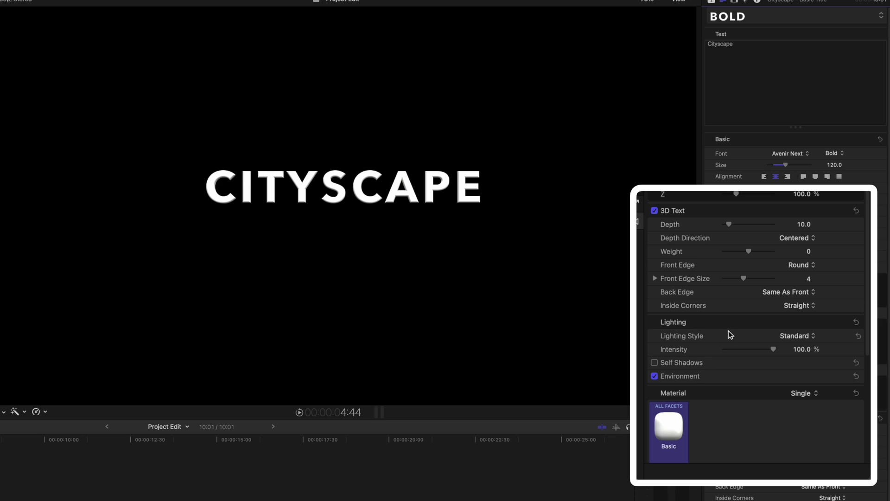
click(796, 335)
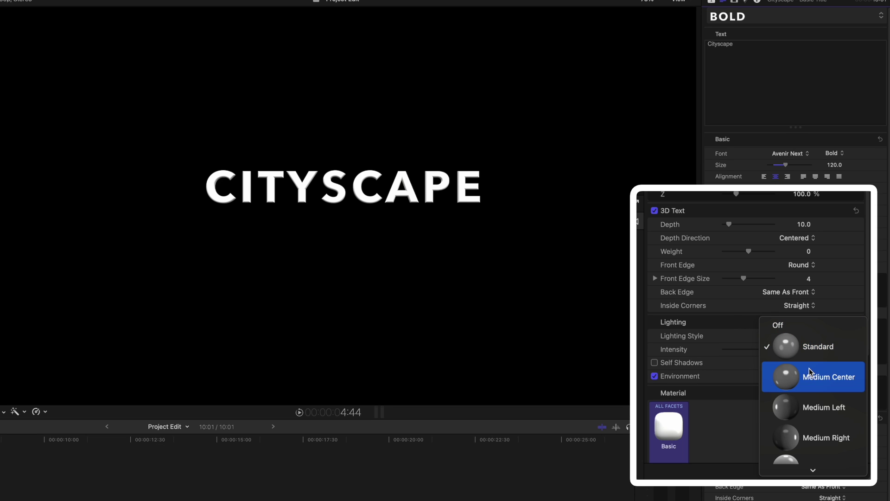
scroll(809, 368, down, 5)
scroll(808, 368, down, 1)
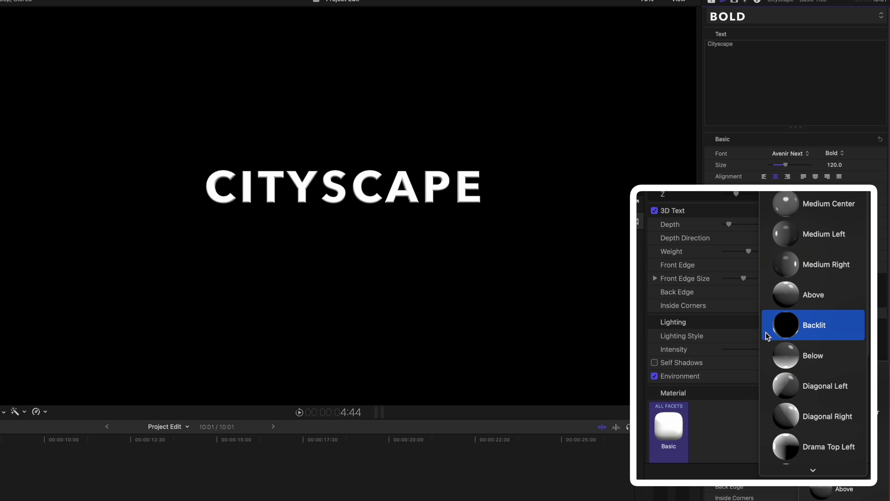
click(728, 321)
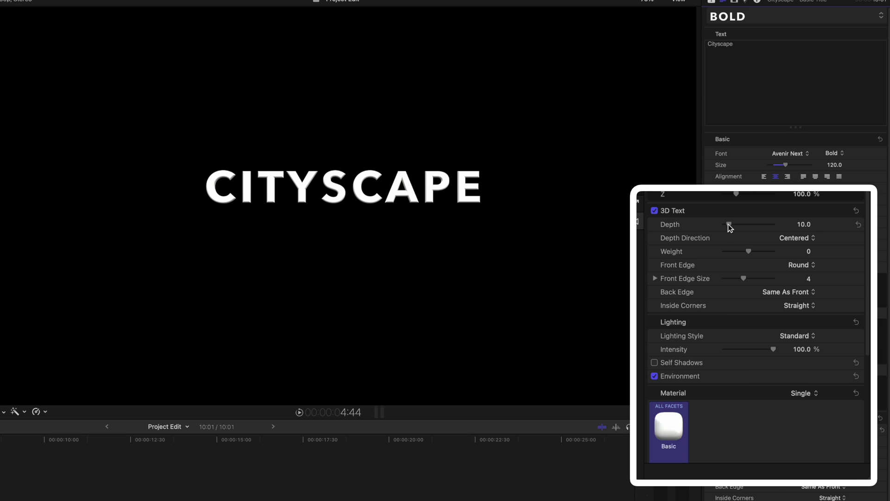
- Raise the 3D Text Depth to 77 for thicker extruded letters
drag(729, 225, 763, 227)
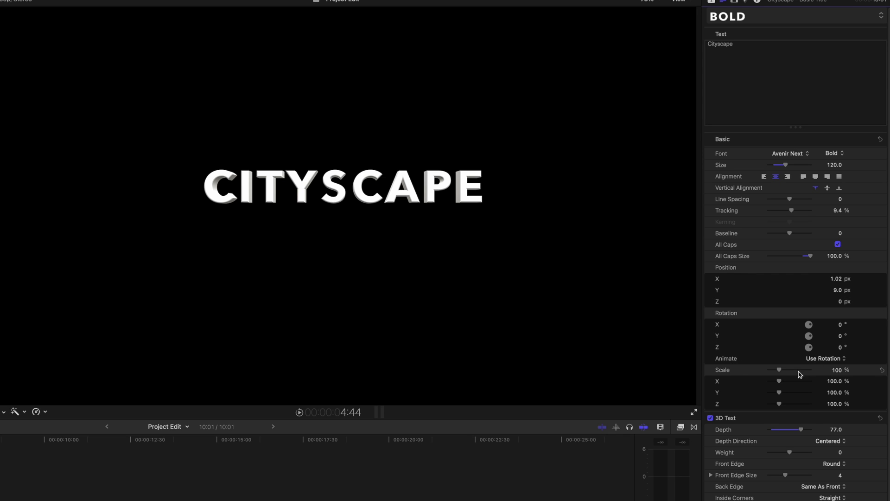
- Scale CITYSCAPE to 139%, size 131, rotate 5.8° X and −21.1° Y, X position 8.3 px
drag(780, 369, 783, 371)
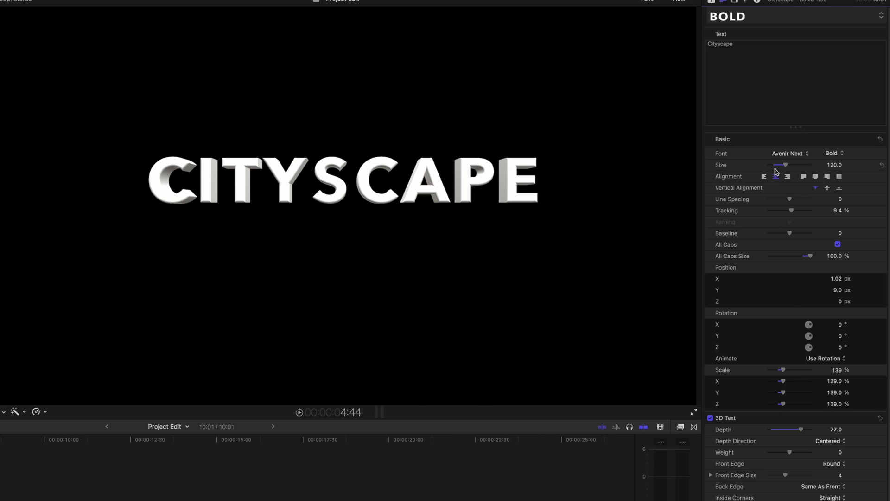
drag(785, 165, 789, 167)
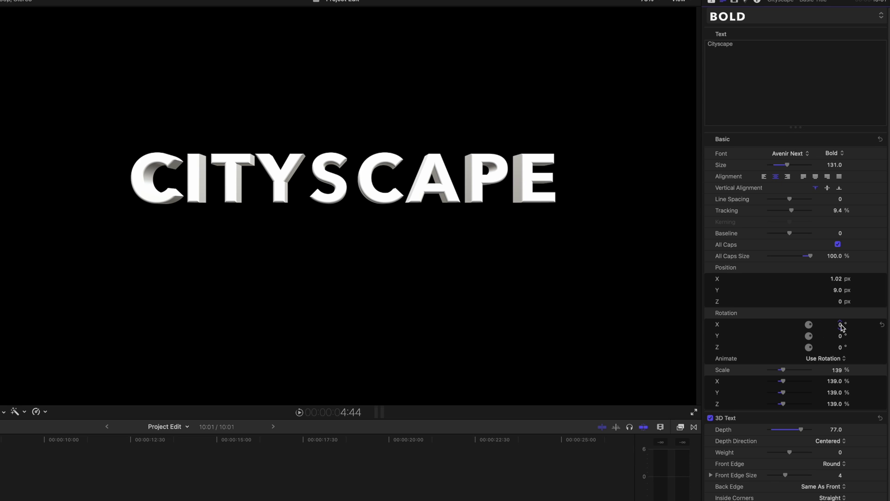
drag(841, 327, 839, 338)
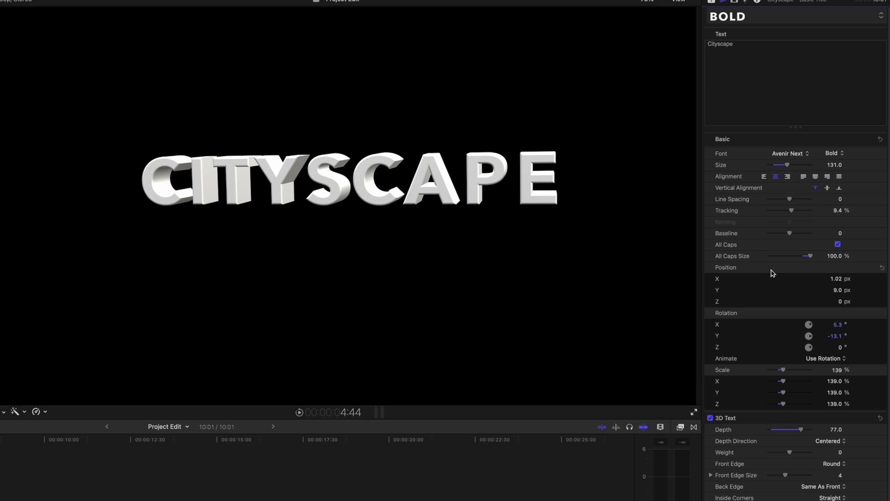
drag(838, 281, 838, 277)
drag(839, 325, 821, 334)
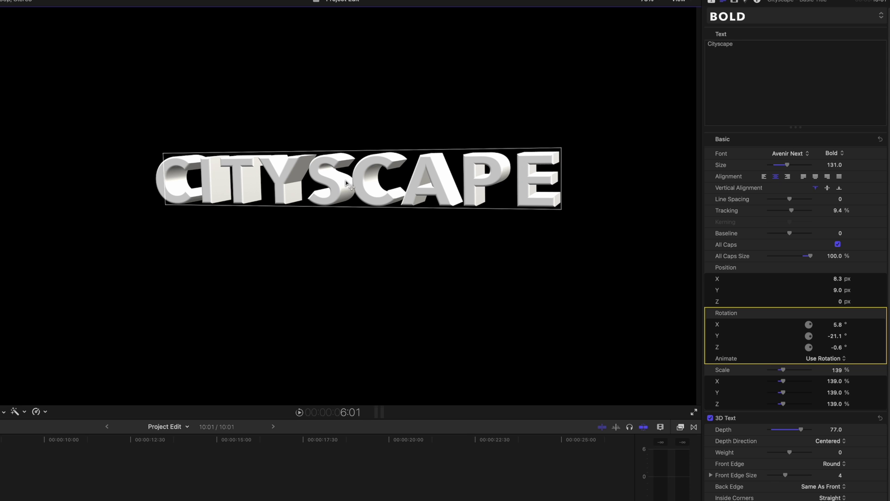
- Move the title to about X −65.85, Y 21.76 and rotate it near 0.6° X, −20.3° Y
drag(345, 183, 345, 181)
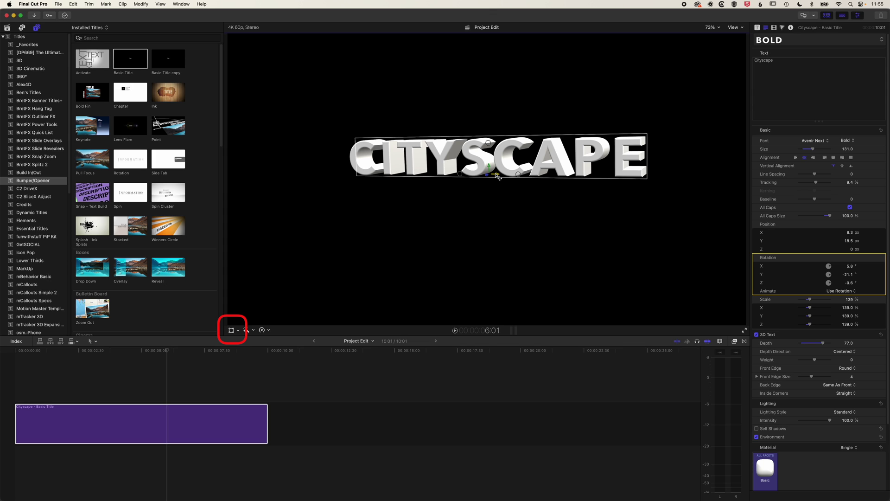
mouse_move(498, 177)
mouse_down()
mouse_move(612, 176)
mouse_move(429, 177)
mouse_move(496, 184)
mouse_move(498, 176)
mouse_up()
mouse_move(467, 148)
mouse_down()
mouse_move(465, 157)
mouse_move(468, 143)
mouse_up()
drag(448, 172, 443, 173)
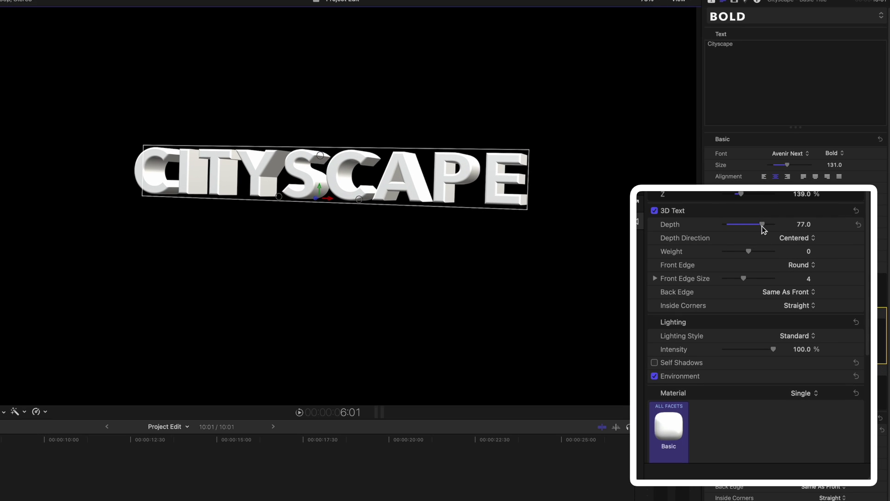
- Set the 3D text Front Edge to Square and Back Edge to Bevel
click(799, 265)
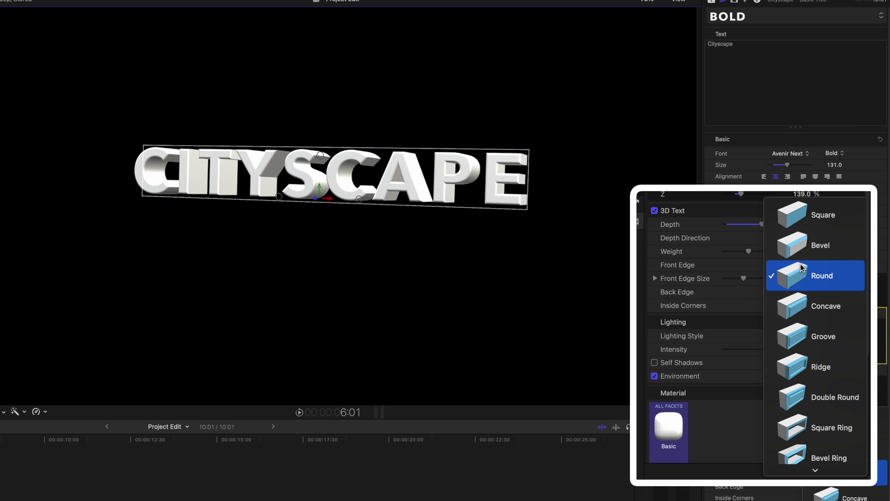
click(796, 213)
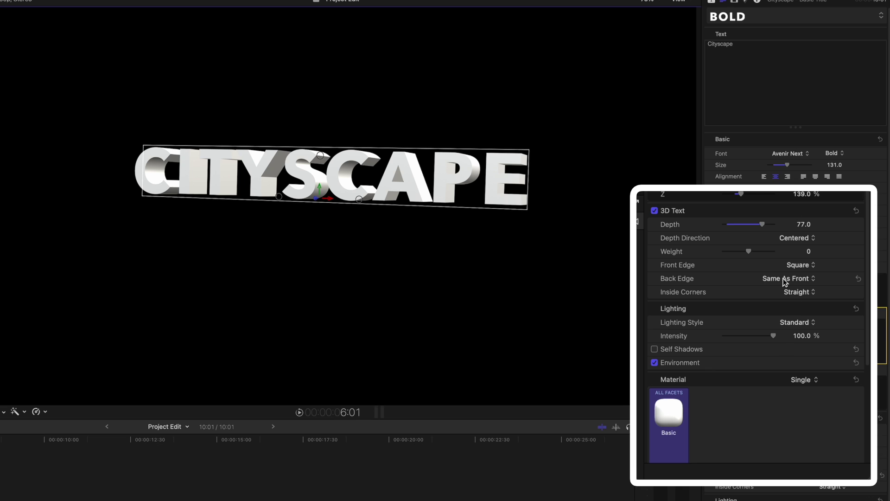
click(783, 279)
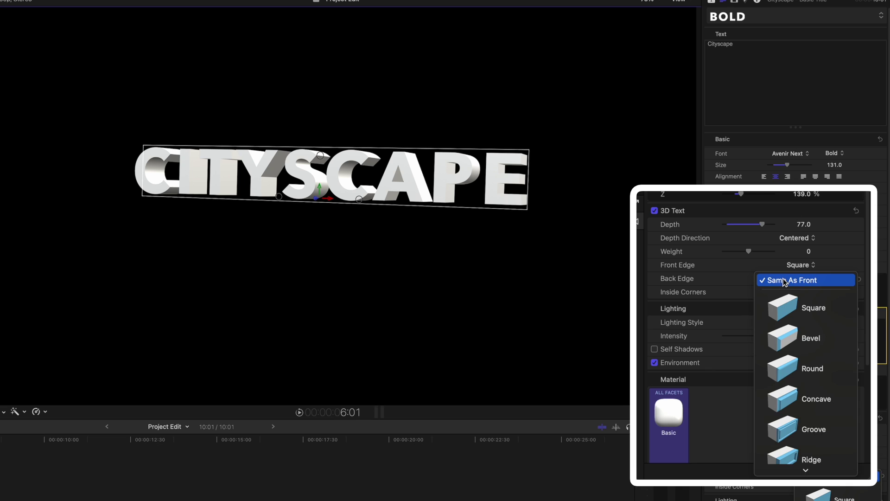
click(782, 346)
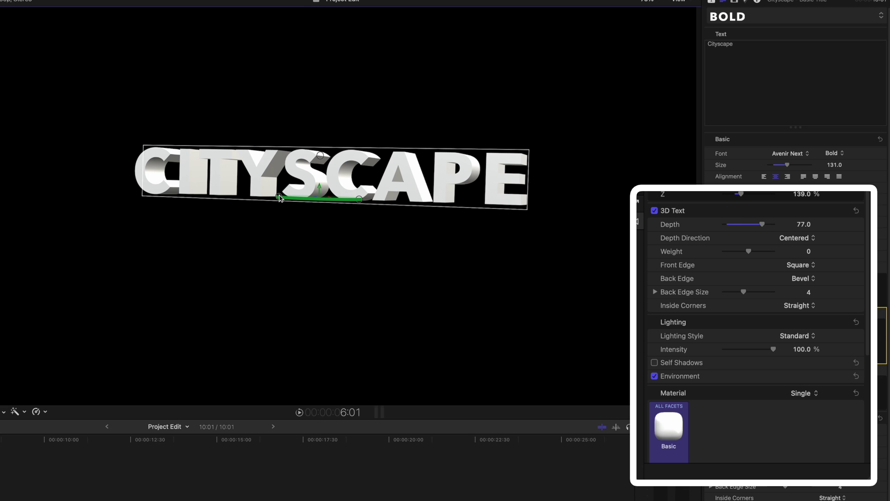
- Turn the title to a steeper 3D angle with the viewer's rotation handles
mouse_move(279, 198)
mouse_down()
mouse_move(320, 199)
mouse_move(284, 198)
mouse_move(302, 198)
mouse_move(291, 198)
mouse_up()
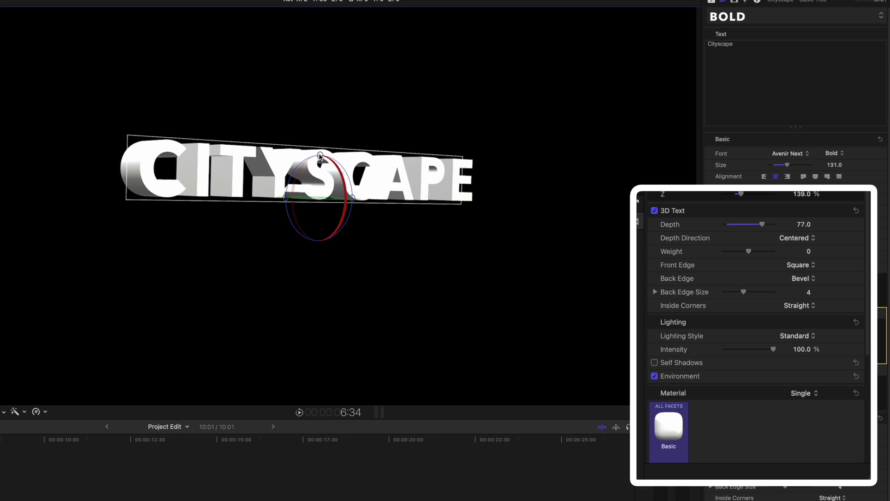
drag(320, 157, 318, 156)
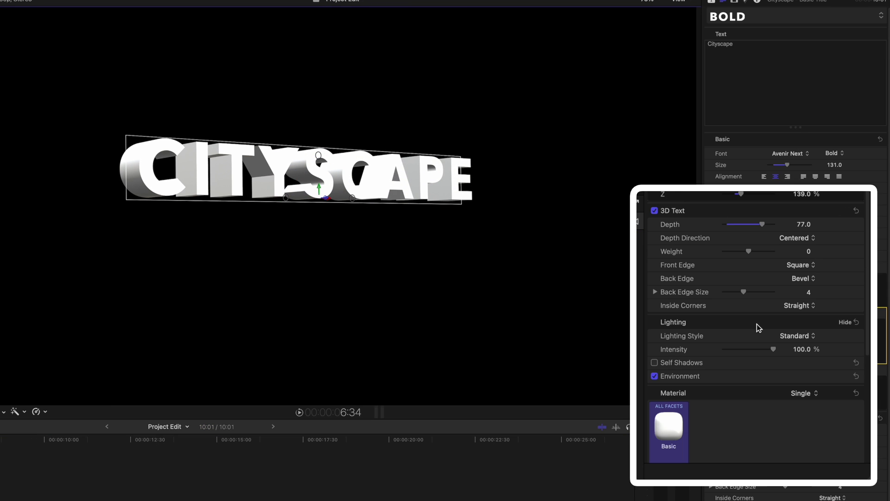
scroll(758, 327, down, 3)
scroll(748, 330, down, 2)
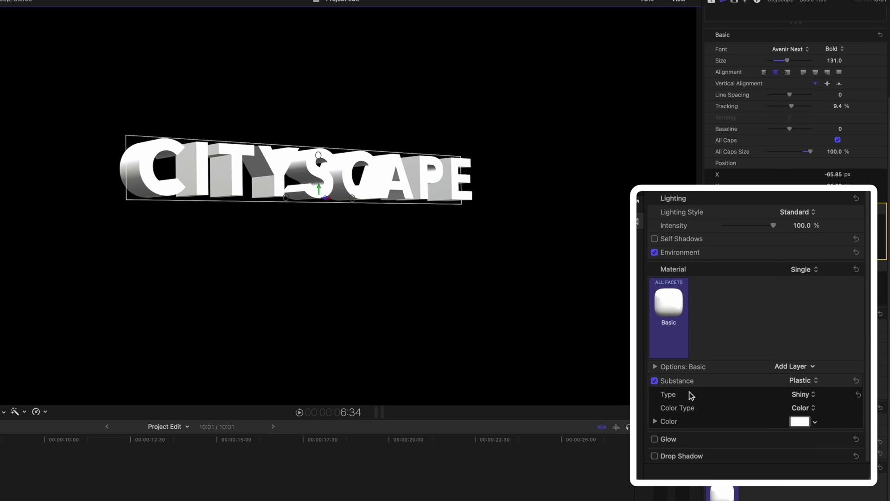
- Change the letters' material colour type to a Gradient
click(815, 422)
drag(809, 339, 805, 327)
click(807, 408)
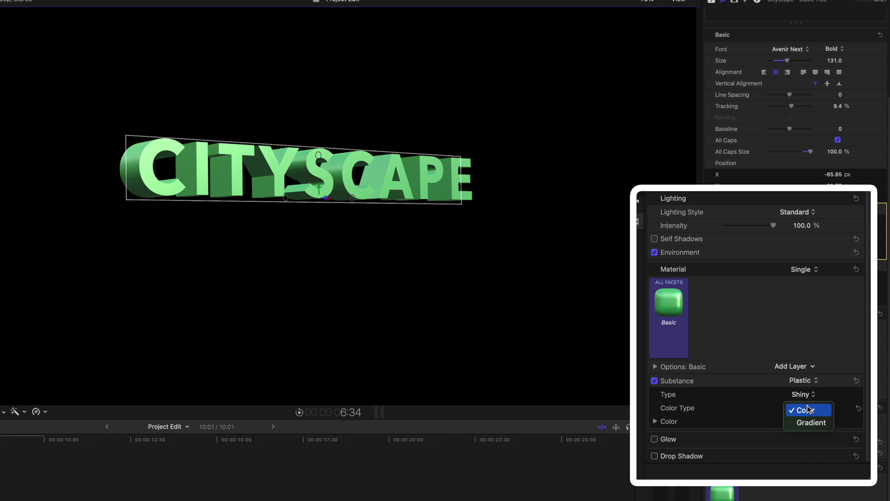
click(807, 422)
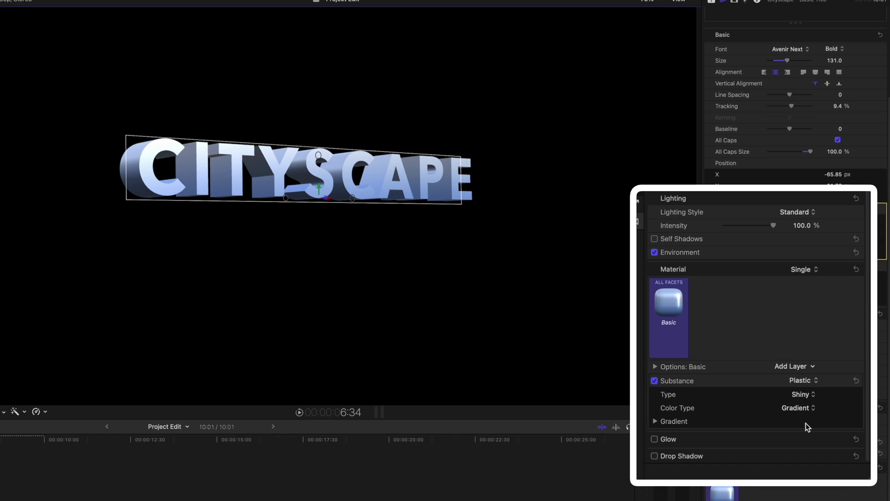
- Give the plastic substance a Textured finish with Texture Depth at 100%
click(798, 393)
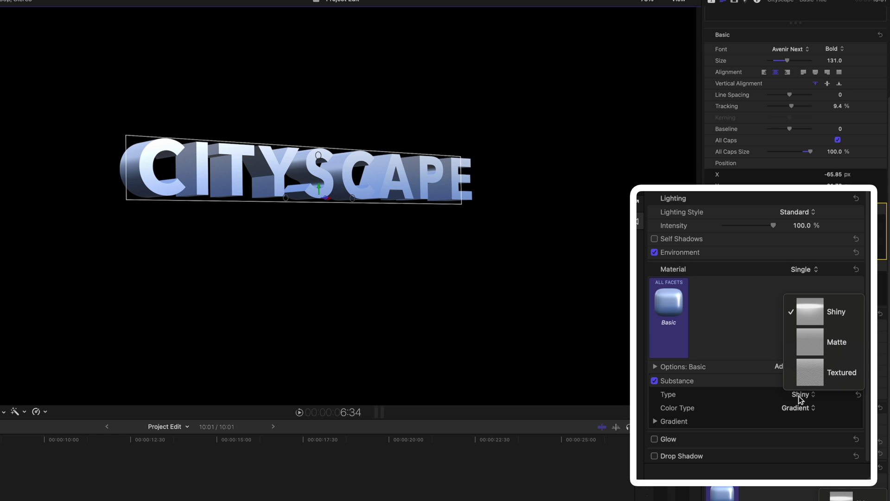
click(806, 389)
click(806, 392)
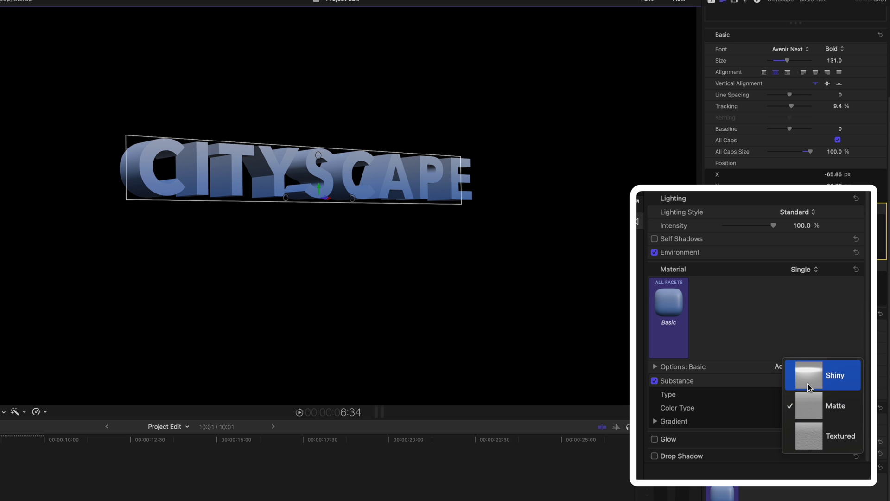
click(805, 434)
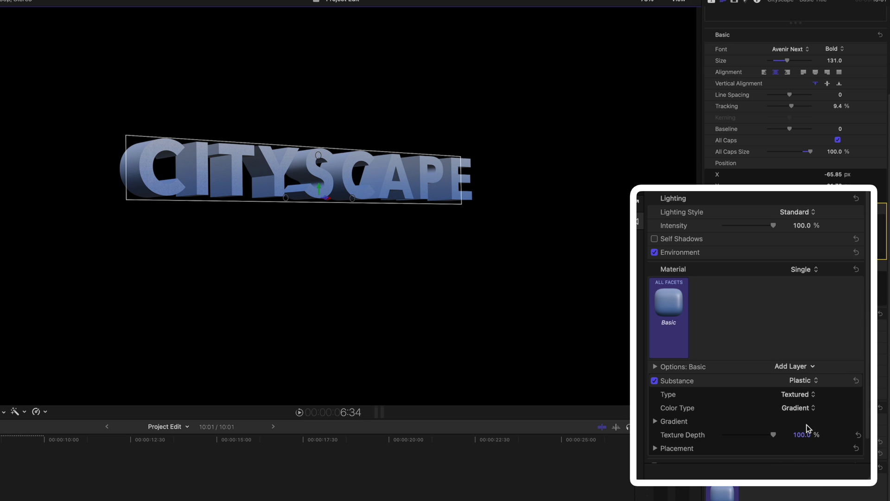
drag(773, 437, 795, 434)
scroll(747, 293, up, 10)
scroll(717, 218, down, 12)
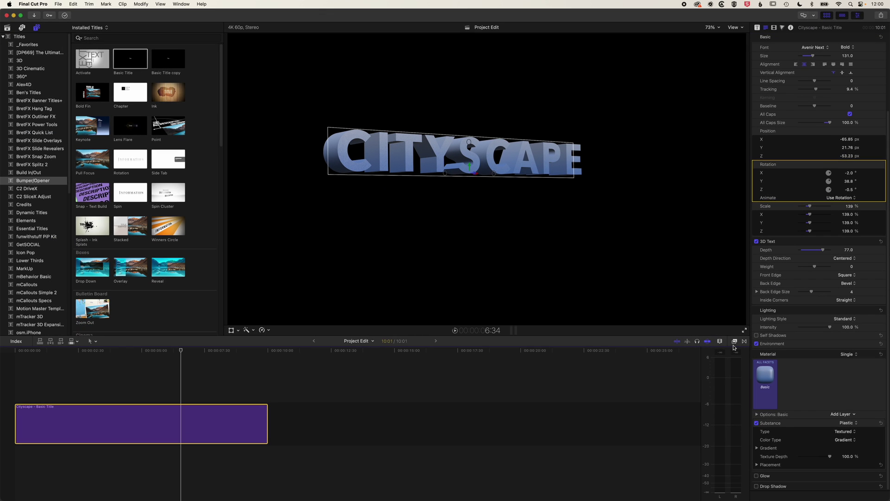
- Drag Outliner Electric 4k from the BretFX Outliner FX effects onto the CITYSCAPE title clip
click(735, 341)
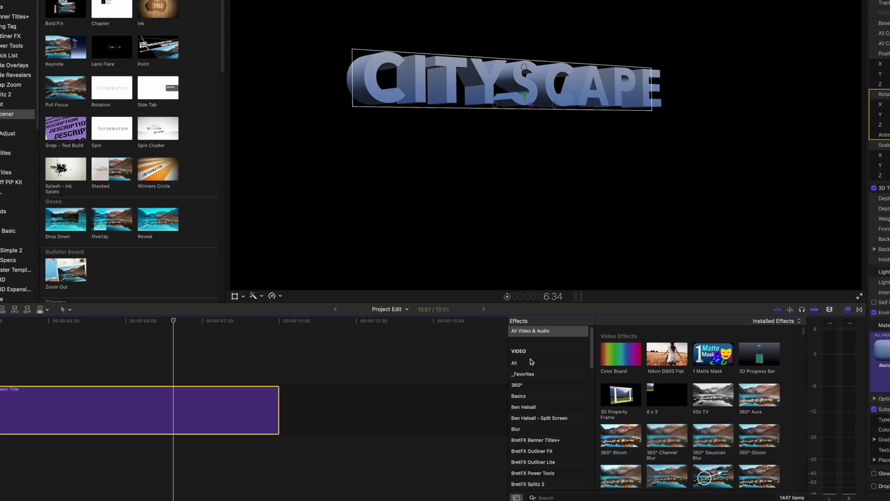
scroll(533, 366, down, 4)
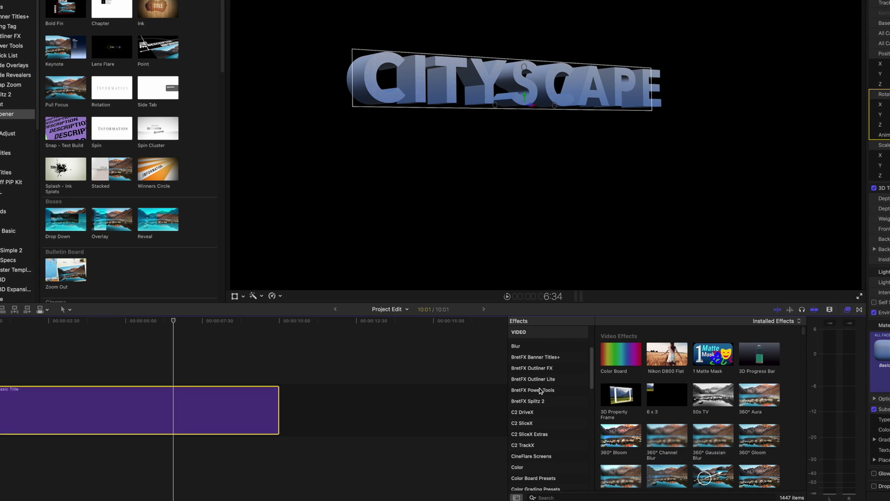
click(540, 371)
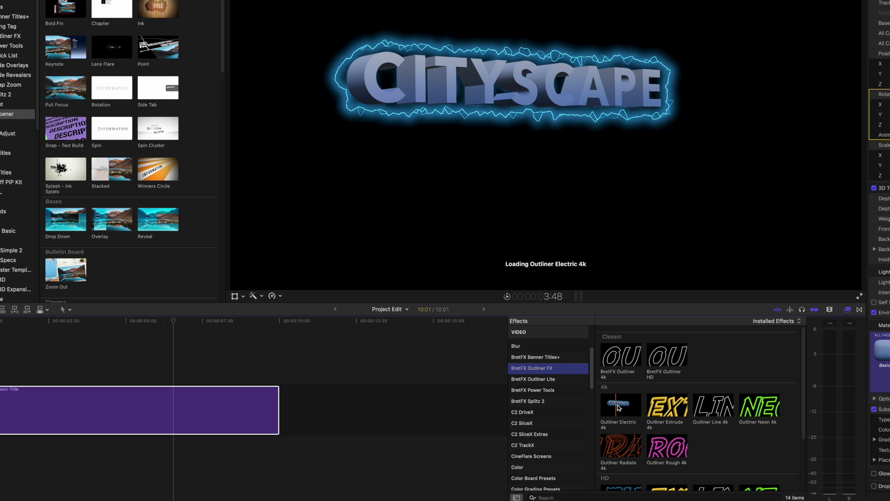
scroll(622, 408, down, 3)
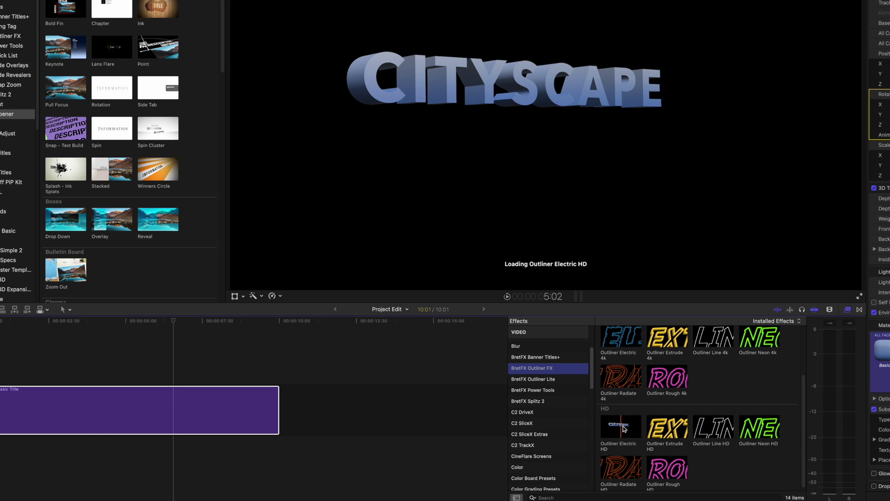
scroll(624, 430, down, 1)
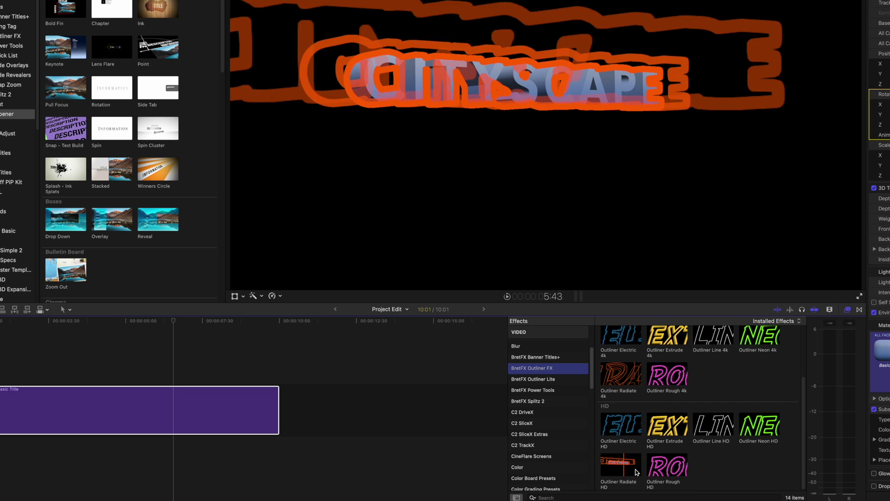
scroll(620, 430, up, 1)
scroll(620, 430, up, 3)
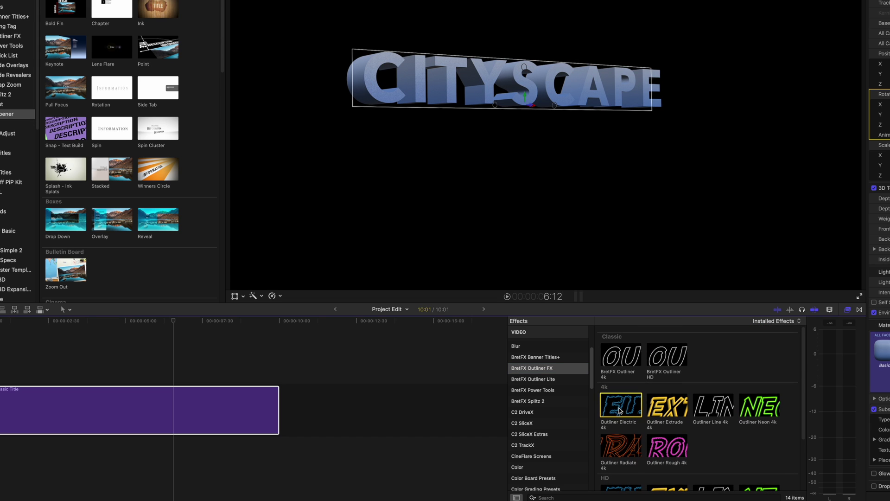
drag(621, 408, 231, 405)
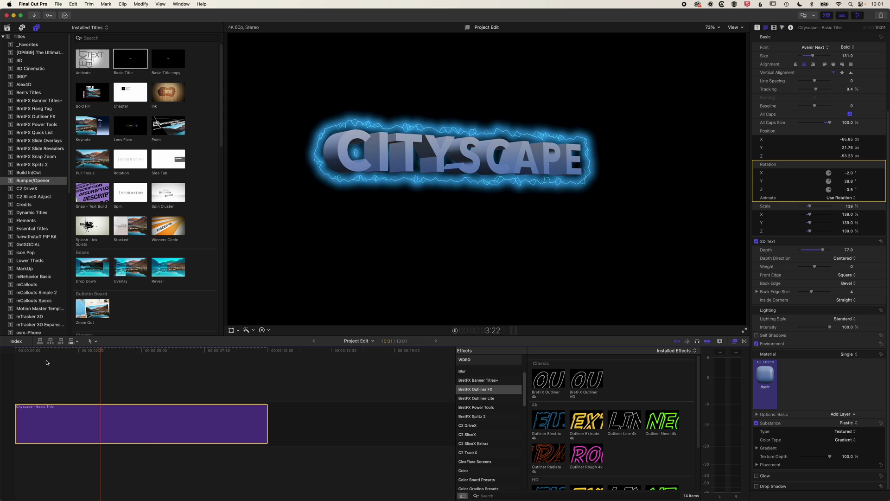
- Place the Pexels city skyline clip beneath the title and lower its opacity to 26.6%
key(space)
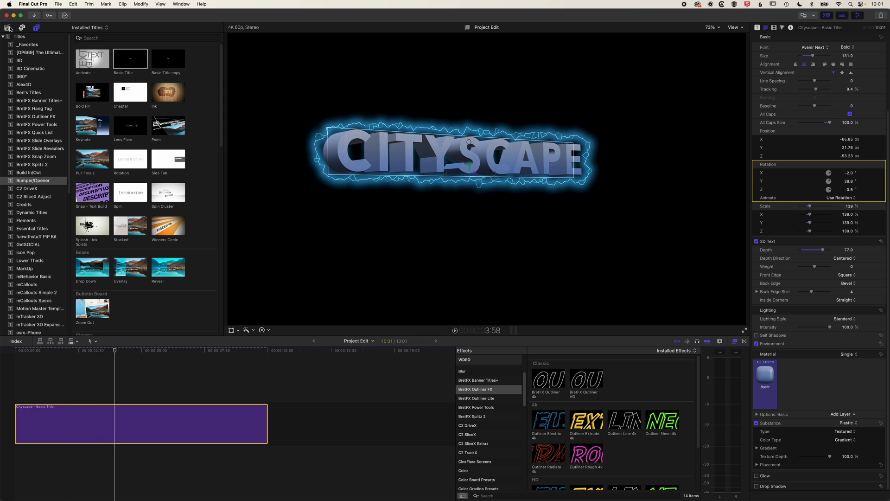
click(8, 28)
drag(101, 134, 9, 469)
key(super+4)
click(268, 351)
key(alt+])
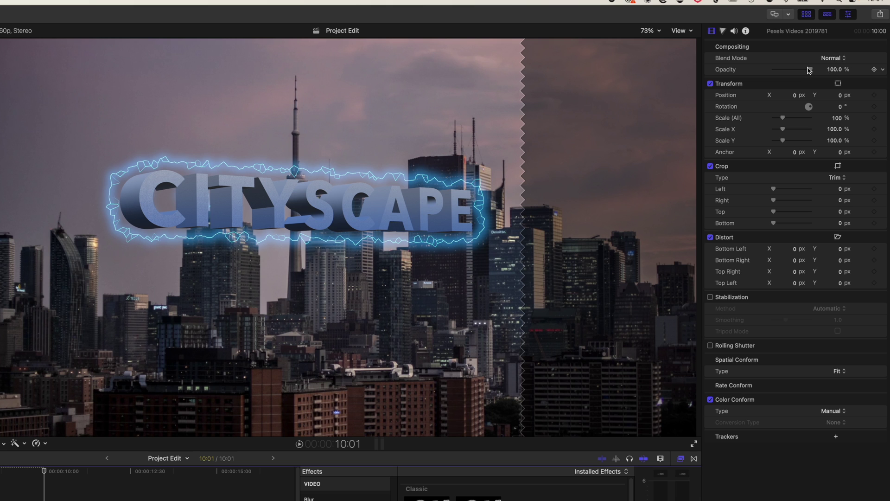
drag(809, 70, 782, 71)
- Set the Outliner Electric 4k Electric Color swatch to magenta in the title's Video inspector
click(136, 260)
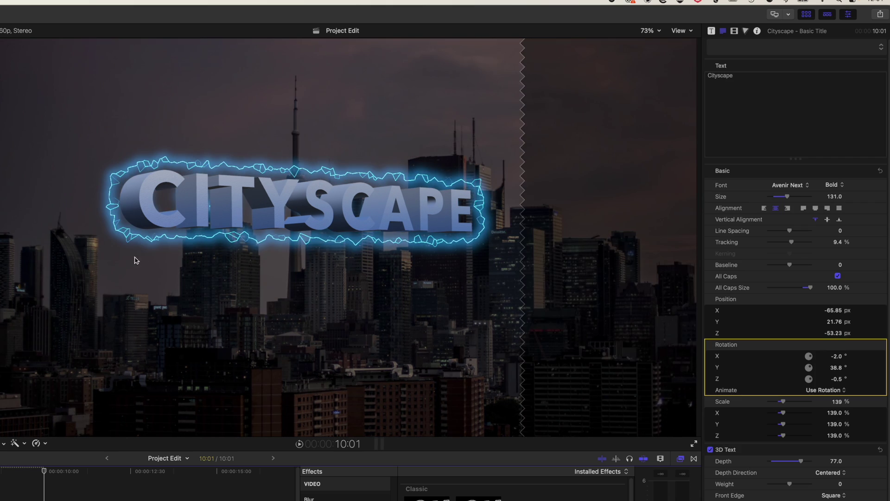
click(735, 32)
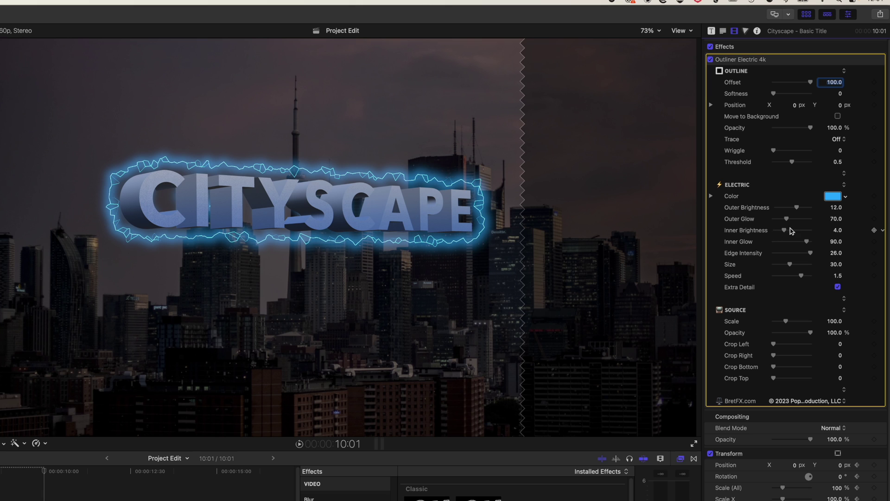
click(846, 197)
click(808, 224)
click(808, 258)
click(814, 255)
click(840, 233)
click(842, 219)
click(839, 278)
click(832, 274)
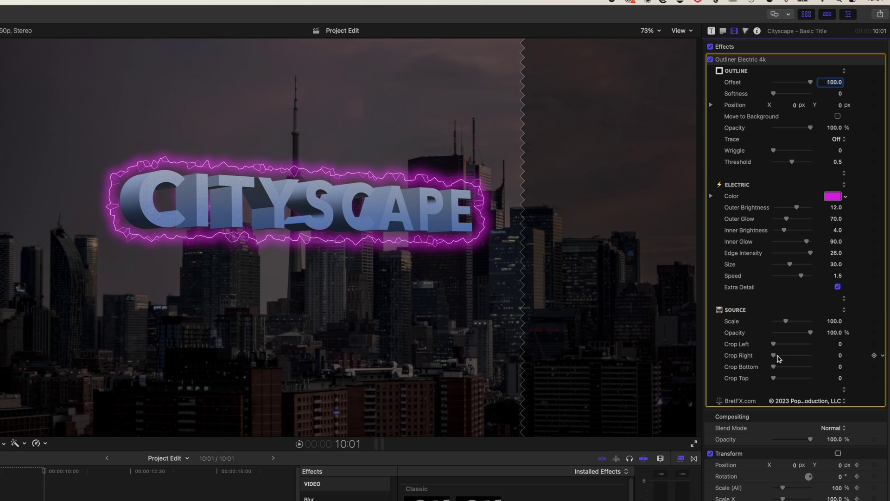
- Keyframe Crop Right from 3158.35 down to 0 to reveal CITYSCAPE, then play it from the start
mouse_move(774, 355)
mouse_down()
mouse_move(801, 356)
mouse_move(789, 355)
mouse_up()
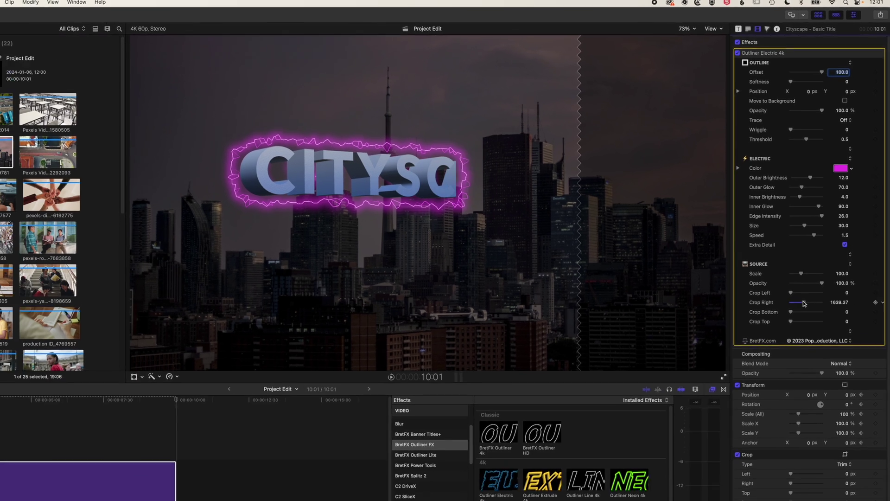
drag(804, 304, 781, 303)
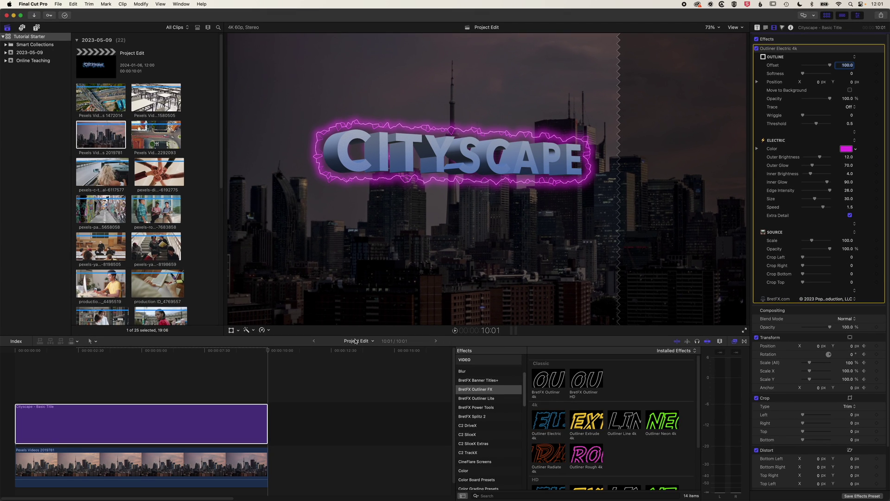
click(1, 356)
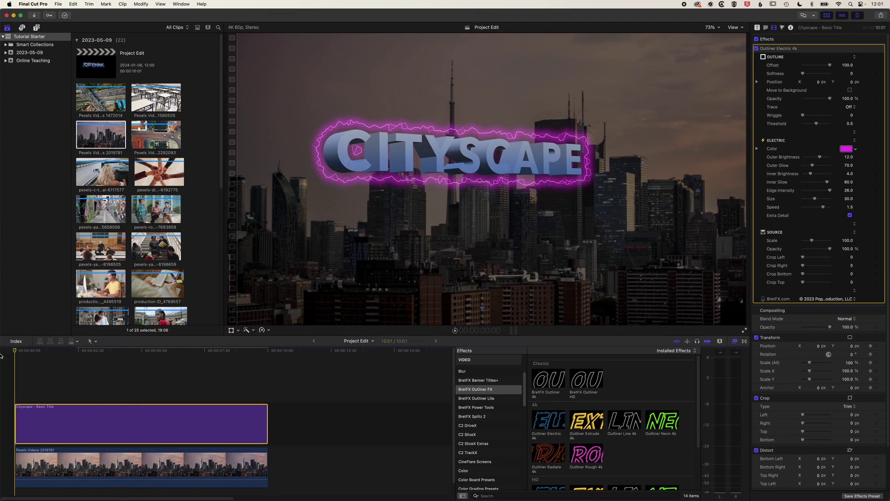
key(space)
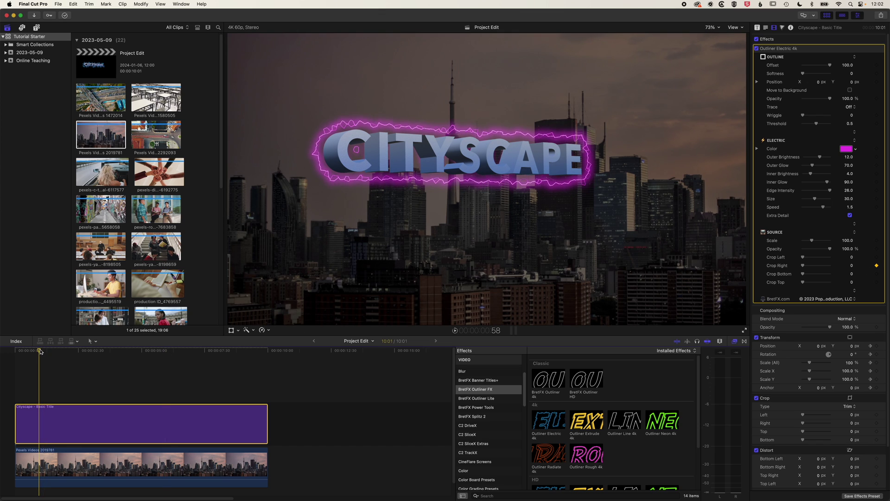
key(Home)
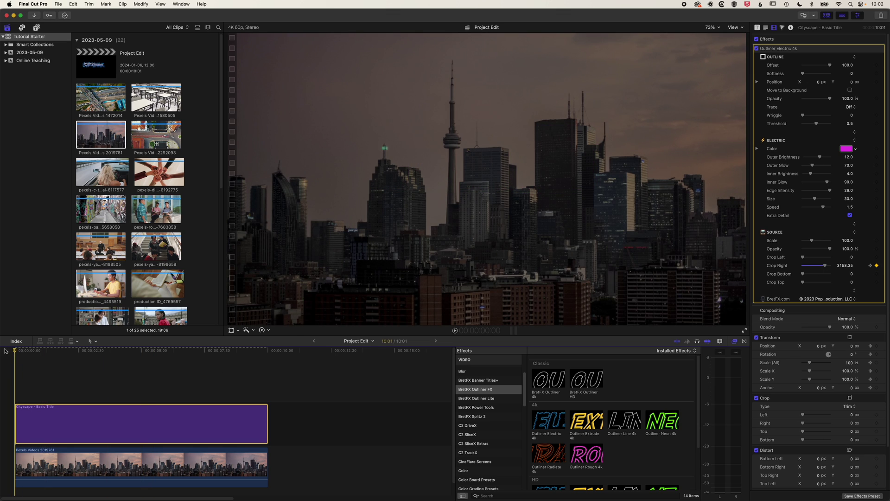
key(space)
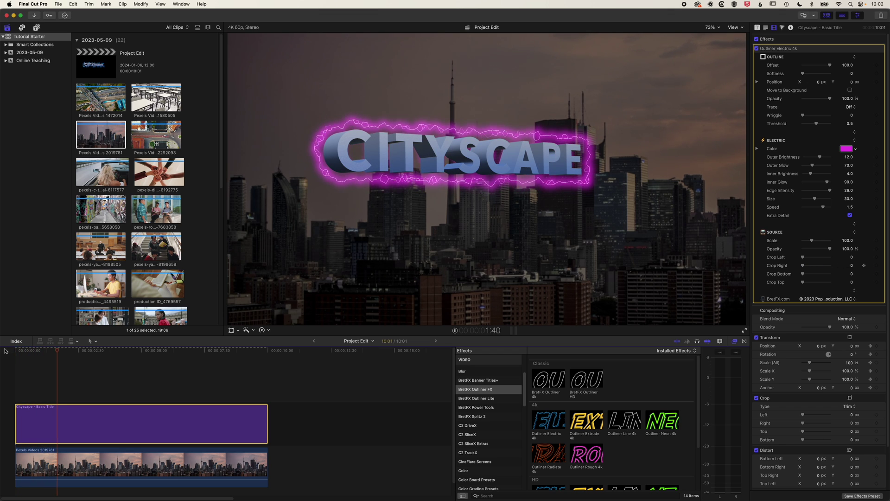